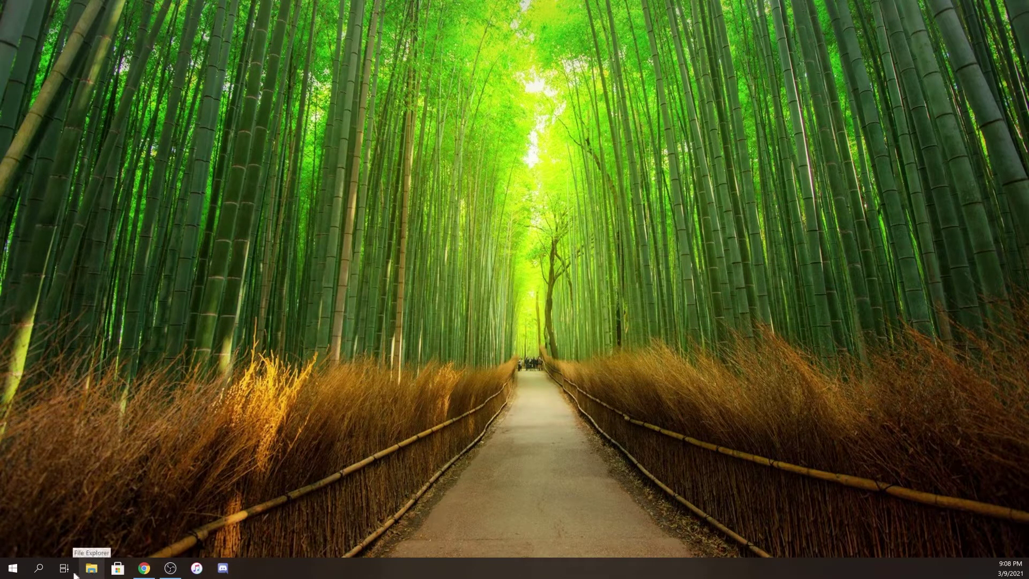
Launch Run and paste Shell:AppsFolder to open the Applications folder of installed apps
{"action": "left_click", "coordinate": [42, 572]}
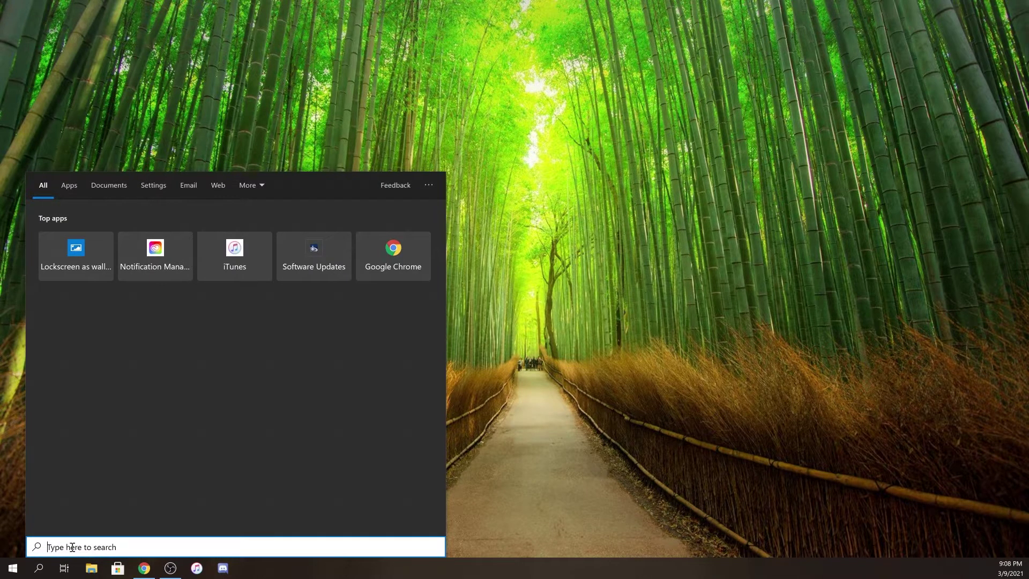
{"action": "type", "text": "run"}
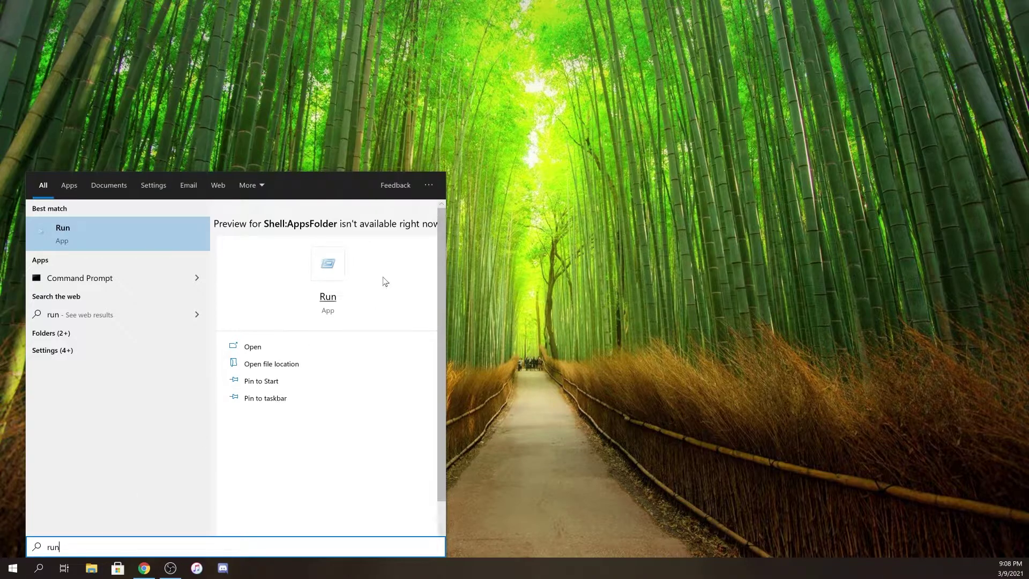
{"action": "left_click", "coordinate": [333, 281]}
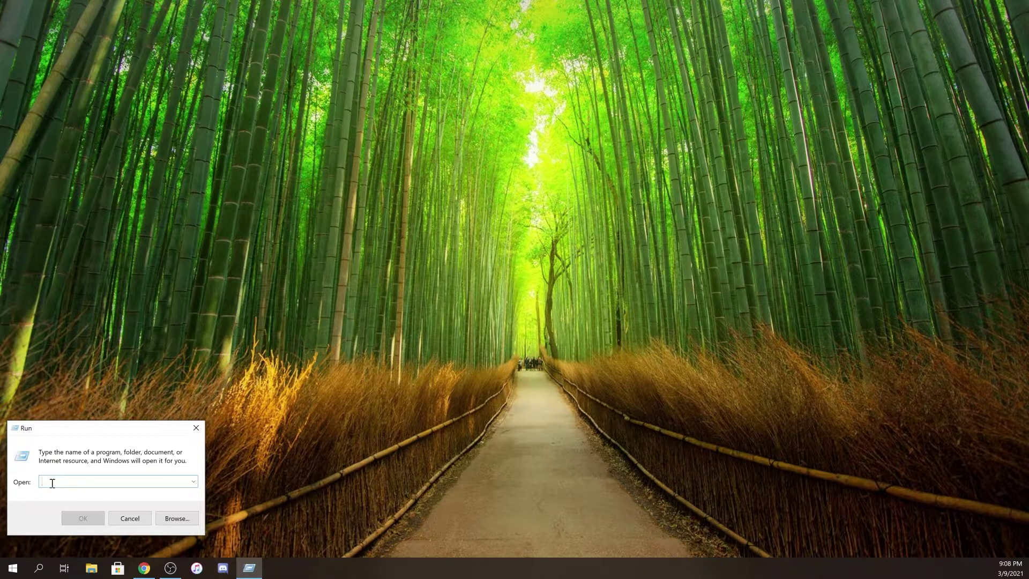
{"action": "type", "text": "Shell:AppsFolder"}
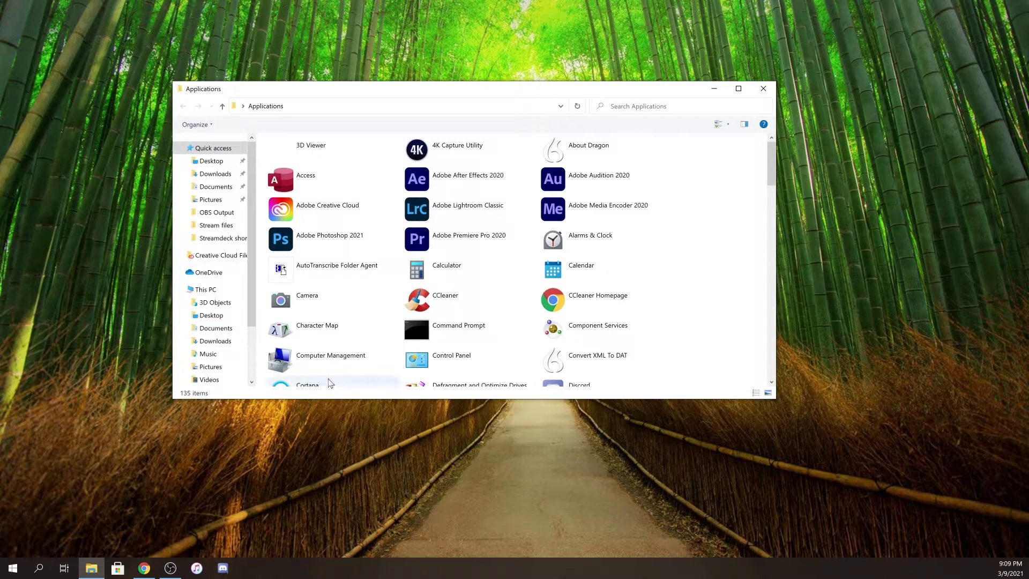
Scroll down the Applications list until the iTunes entry is visible
{"action": "scroll", "coordinate": [428, 322], "scroll_direction": "down", "scroll_amount": 6}
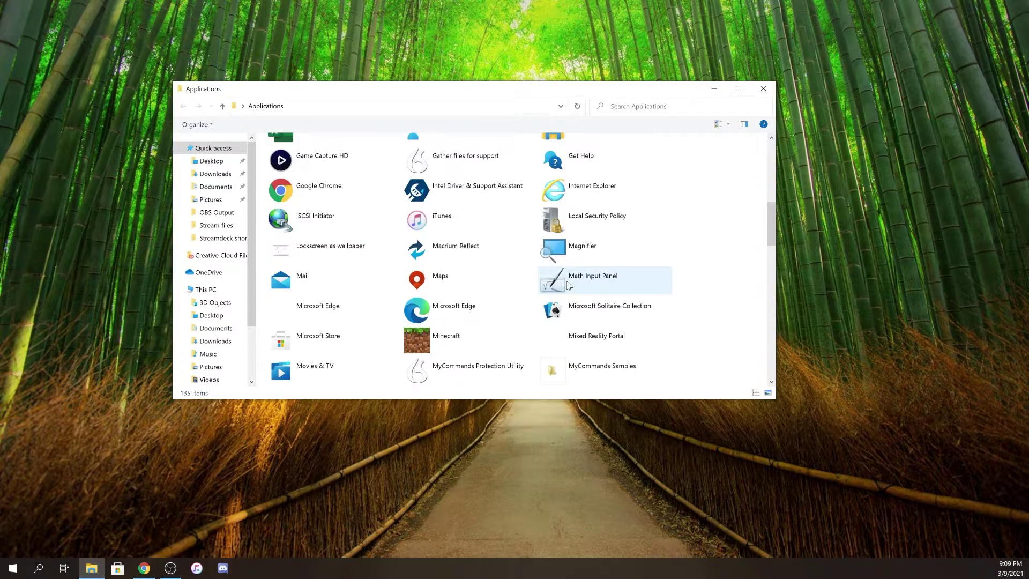
Create a shortcut for iTunes and accept placing it on the desktop
{"action": "right_click", "coordinate": [440, 222]}
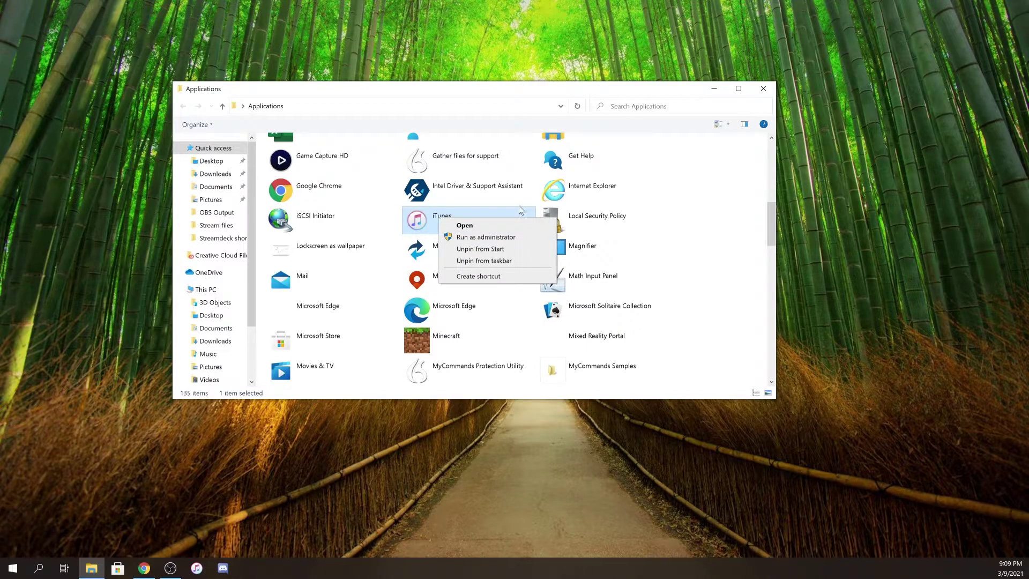
{"action": "left_click", "coordinate": [479, 277]}
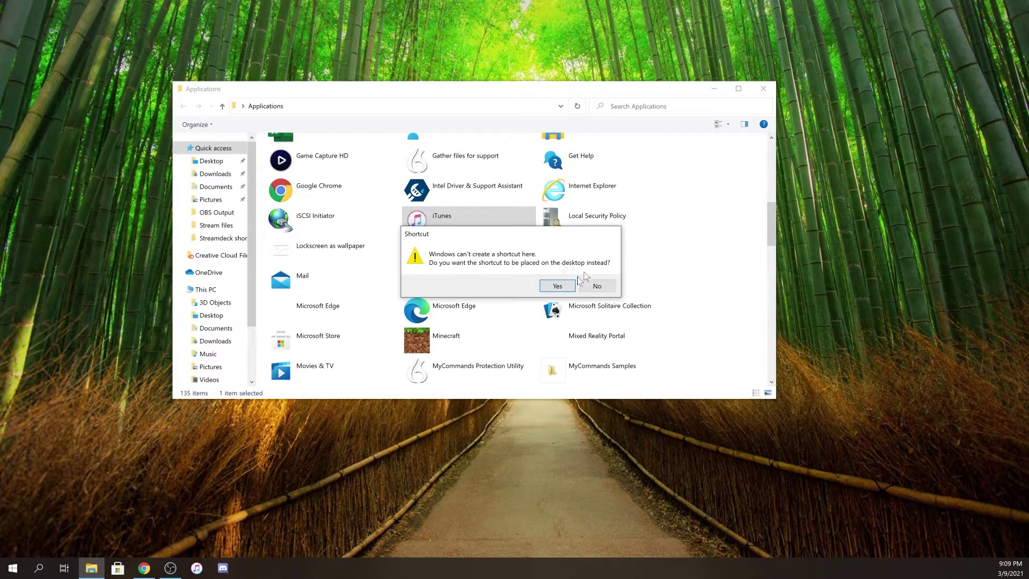
{"action": "left_click", "coordinate": [556, 287]}
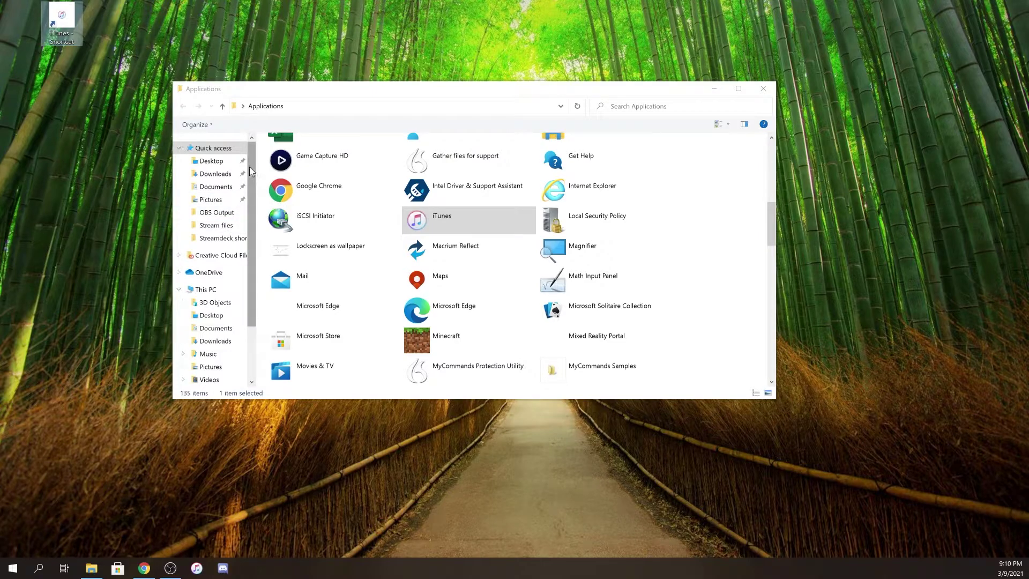
Navigate to New Volume (D:) > Stream files > Streamdeck shortcuts in File Explorer
{"action": "left_click_drag", "start_coordinate": [250, 166], "coordinate": [236, 226]}
{"action": "left_click", "coordinate": [215, 333]}
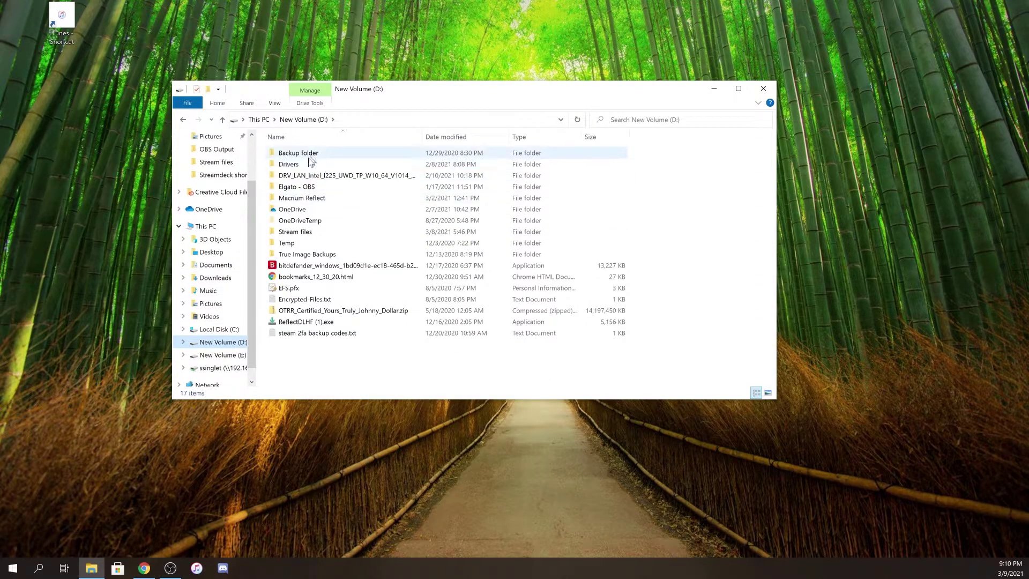
{"action": "double_click", "coordinate": [296, 231]}
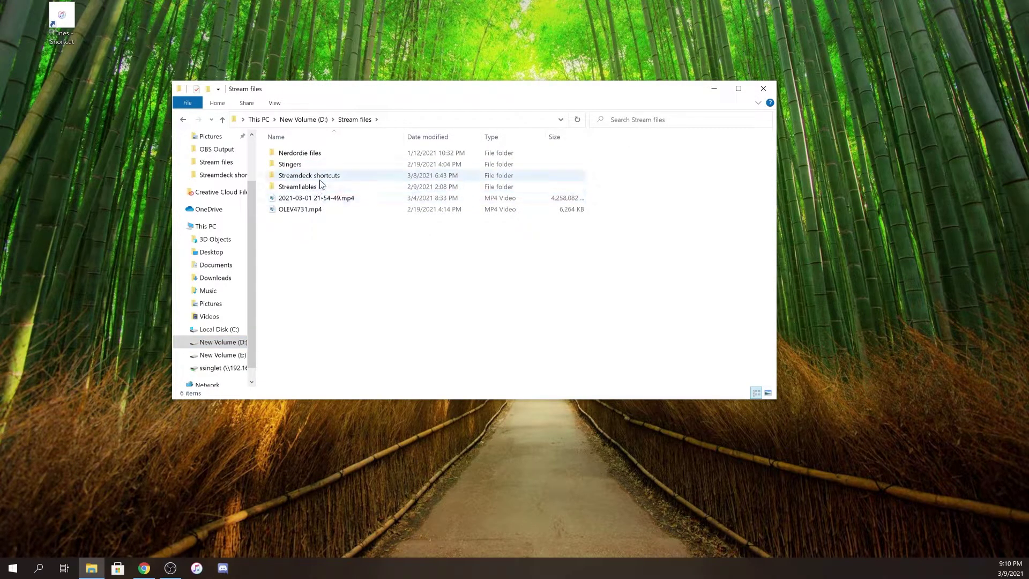
{"action": "left_click", "coordinate": [322, 179]}
{"action": "double_click", "coordinate": [322, 180]}
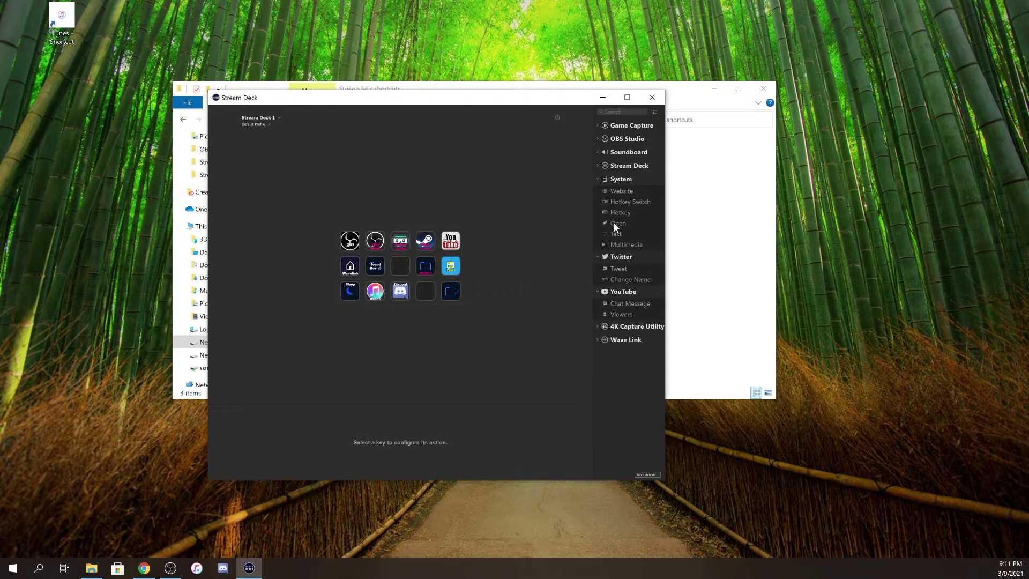
Drag the System Open action onto the empty fourth key of the bottom row
{"action": "left_click_drag", "start_coordinate": [613, 223], "coordinate": [425, 291]}
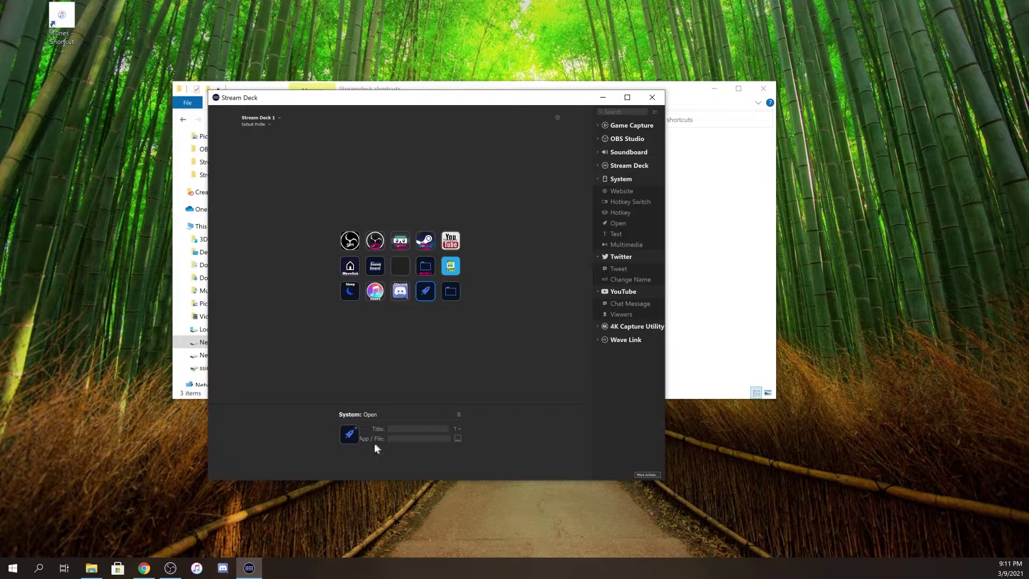
Set the key's App / File to D:\Stream files\Streamdeck shortcuts\iTunes - Shortcut
{"action": "left_click", "coordinate": [459, 438]}
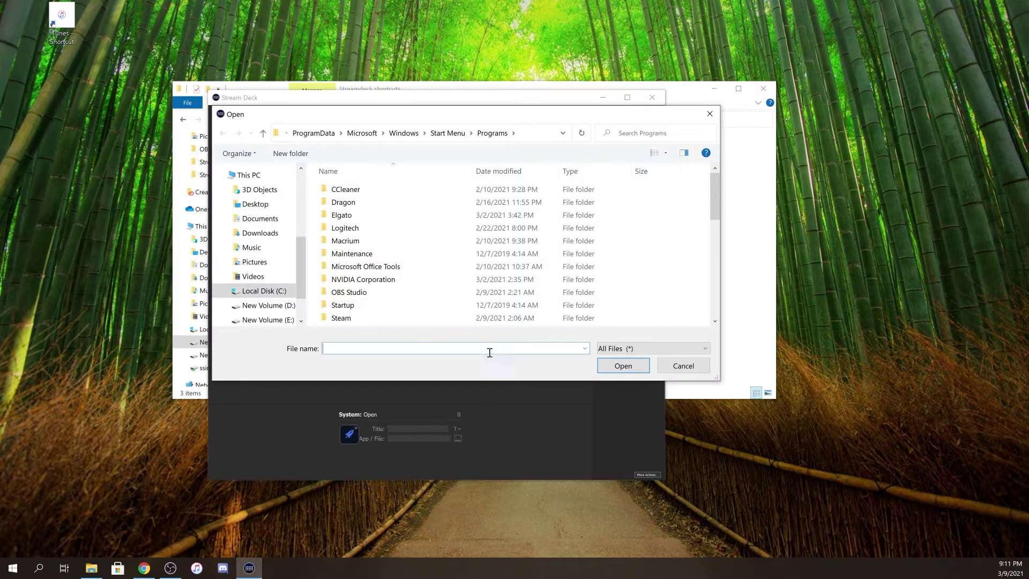
{"action": "left_click", "coordinate": [287, 308]}
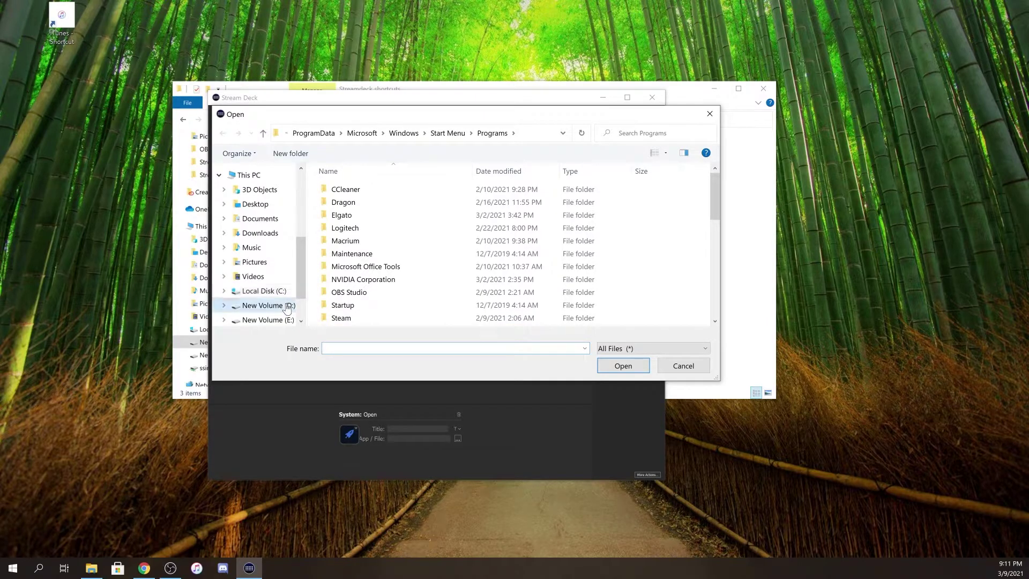
{"action": "double_click", "coordinate": [369, 280]}
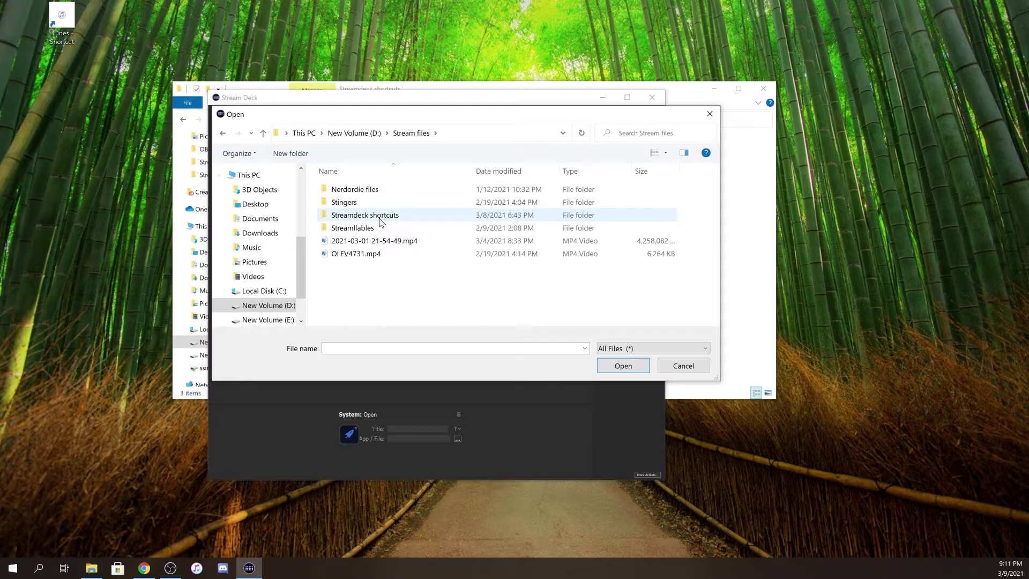
{"action": "double_click", "coordinate": [370, 215]}
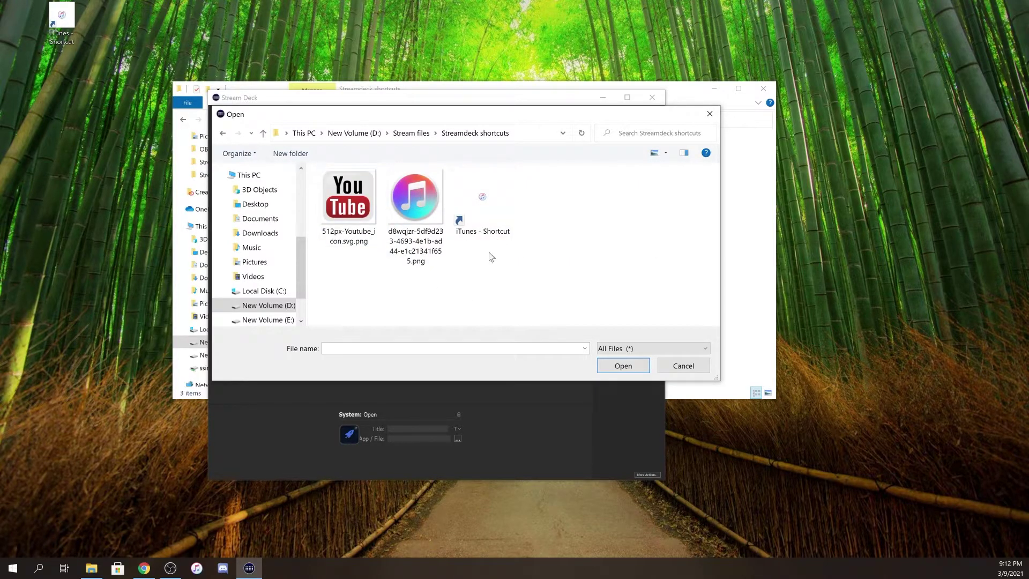
{"action": "left_click", "coordinate": [481, 214]}
{"action": "left_click", "coordinate": [621, 365]}
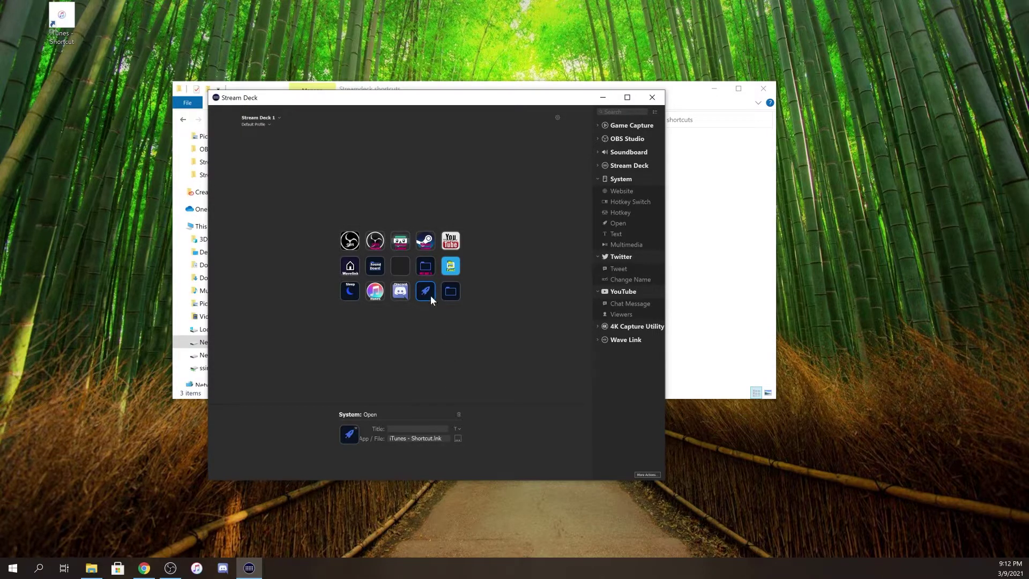
Set the key icon from file to the iTunes logo PNG in Streamdeck shortcuts
{"action": "left_click", "coordinate": [347, 437]}
{"action": "left_click", "coordinate": [381, 438]}
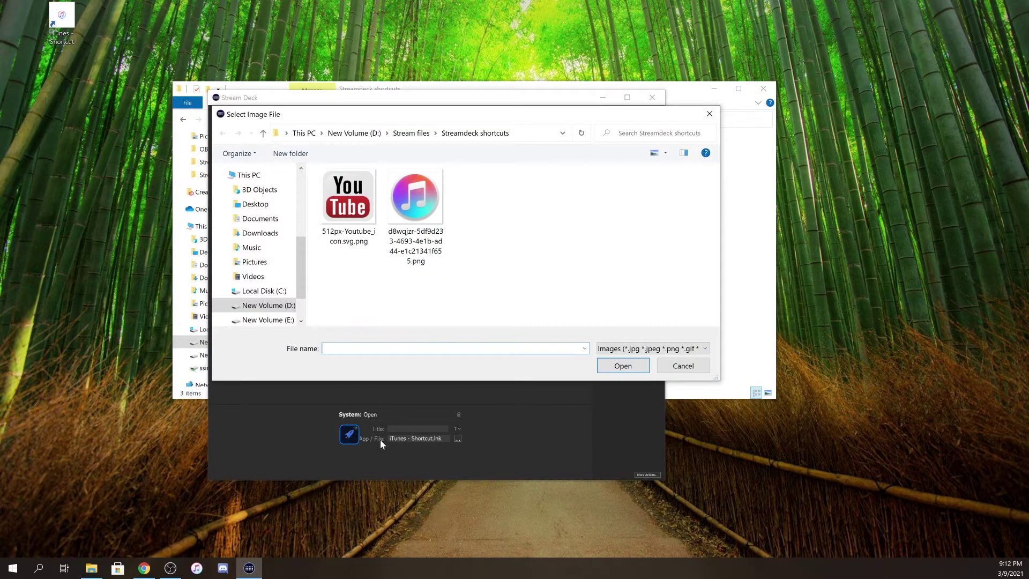
{"action": "left_click", "coordinate": [415, 203]}
{"action": "left_click", "coordinate": [620, 367]}
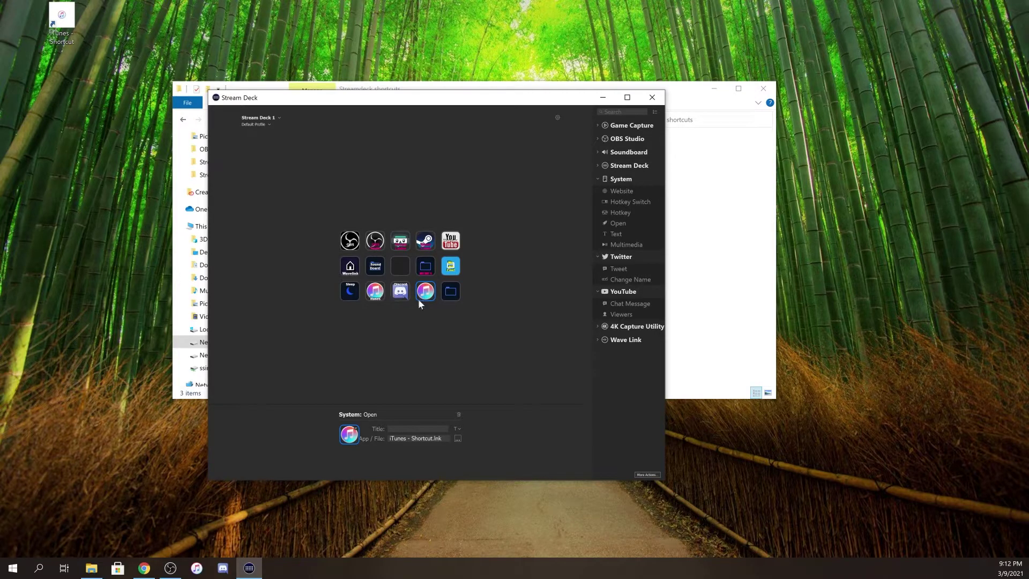
Title the key 'iTunes' in the Default font, bottom-aligned, with a larger font size
{"action": "left_click", "coordinate": [392, 428]}
{"action": "left_click", "coordinate": [458, 430]}
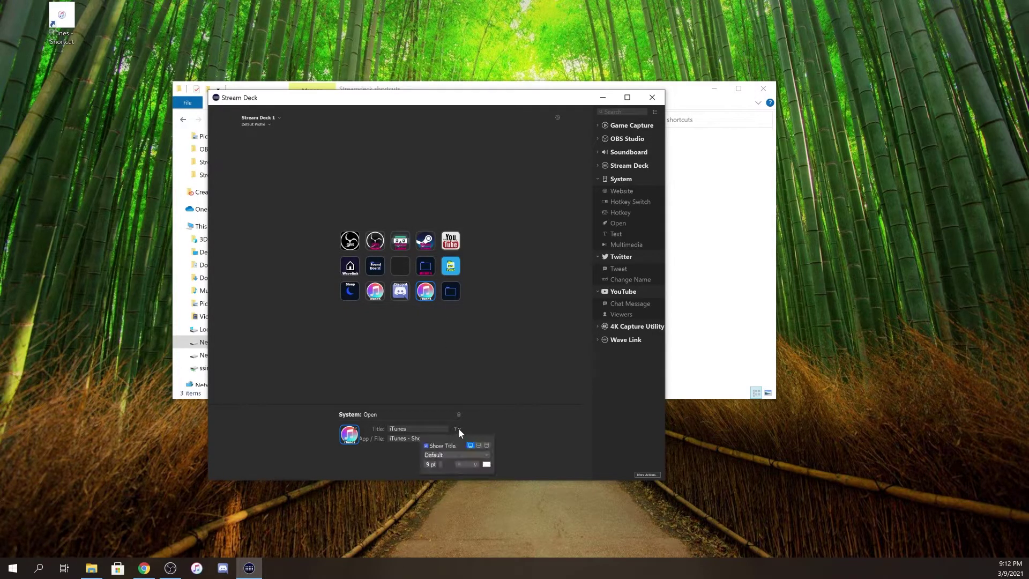
{"action": "left_click", "coordinate": [484, 455]}
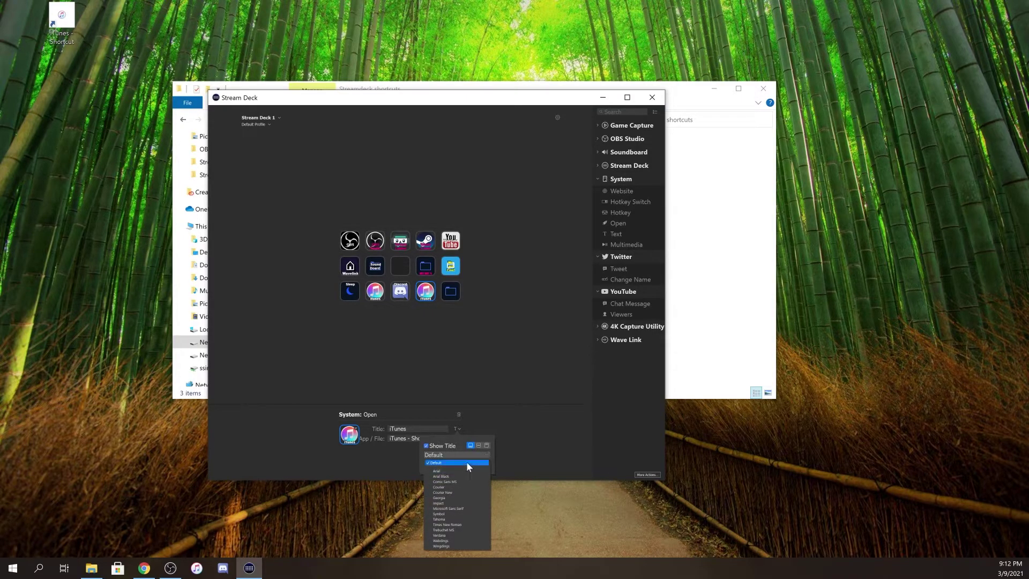
{"action": "left_click", "coordinate": [480, 442]}
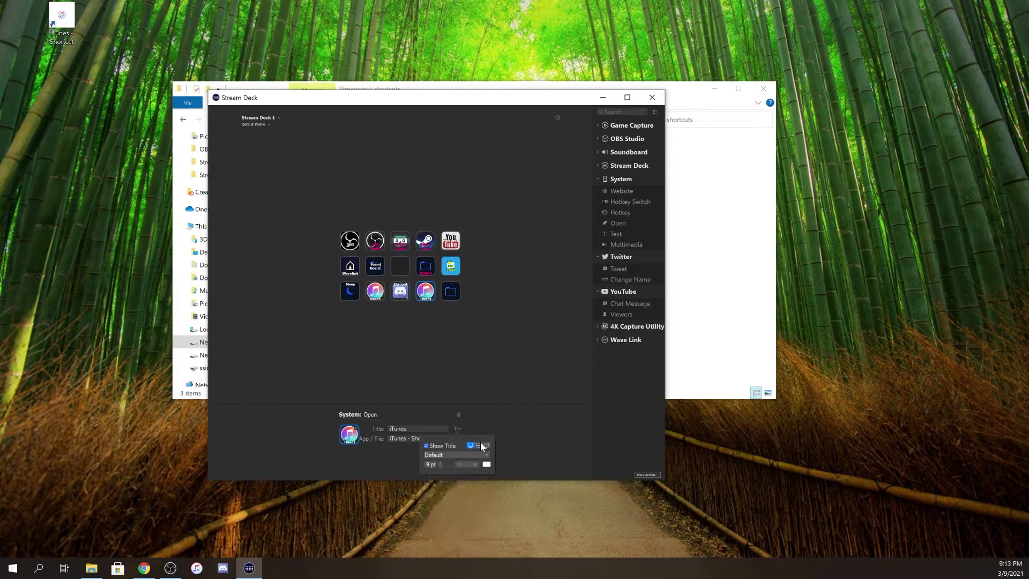
{"action": "left_click", "coordinate": [480, 446]}
{"action": "left_click", "coordinate": [488, 446]}
{"action": "left_click", "coordinate": [469, 445]}
{"action": "scroll", "coordinate": [440, 462], "scroll_direction": "up", "scroll_amount": 3}
{"action": "left_click", "coordinate": [528, 437]}
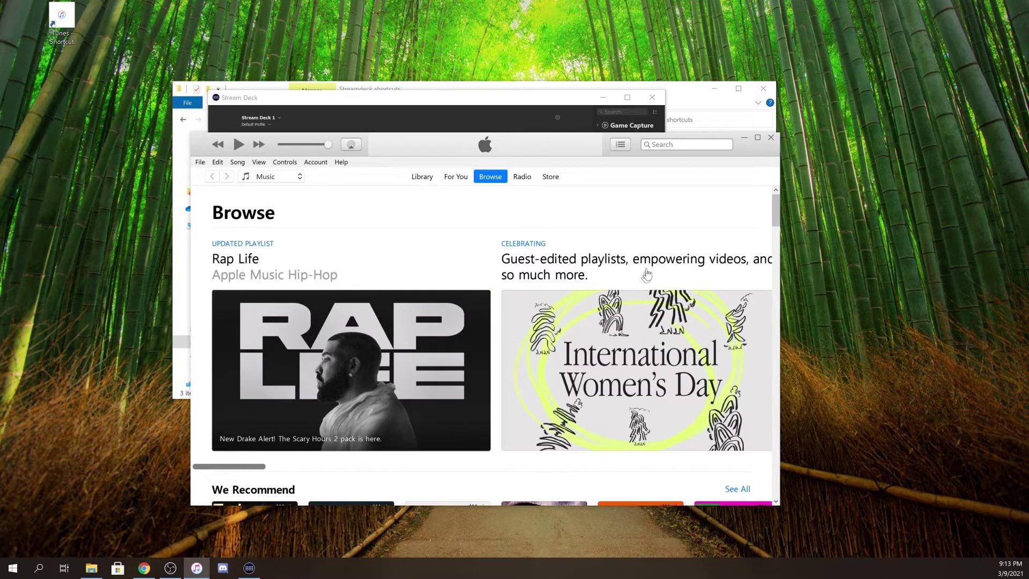
{"action": "left_click", "coordinate": [770, 138]}
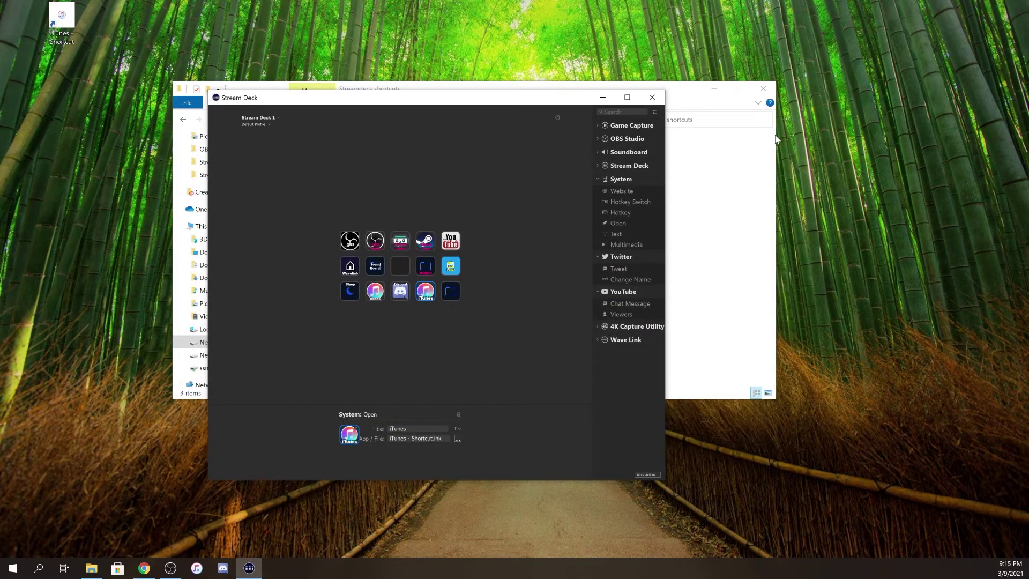